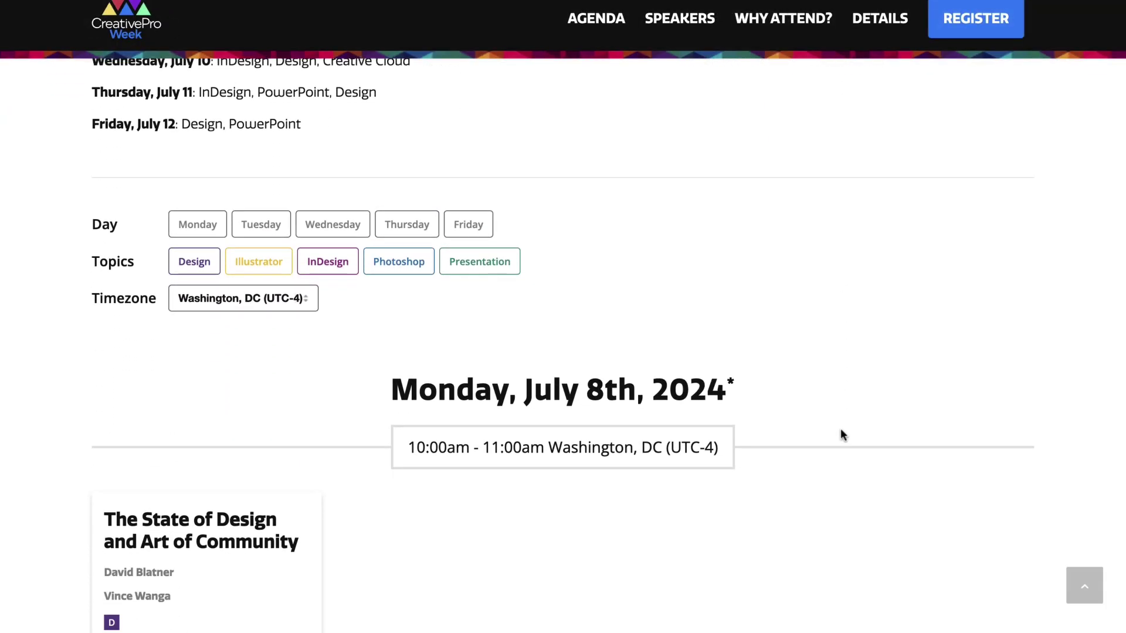
scroll(840, 431, down, 1)
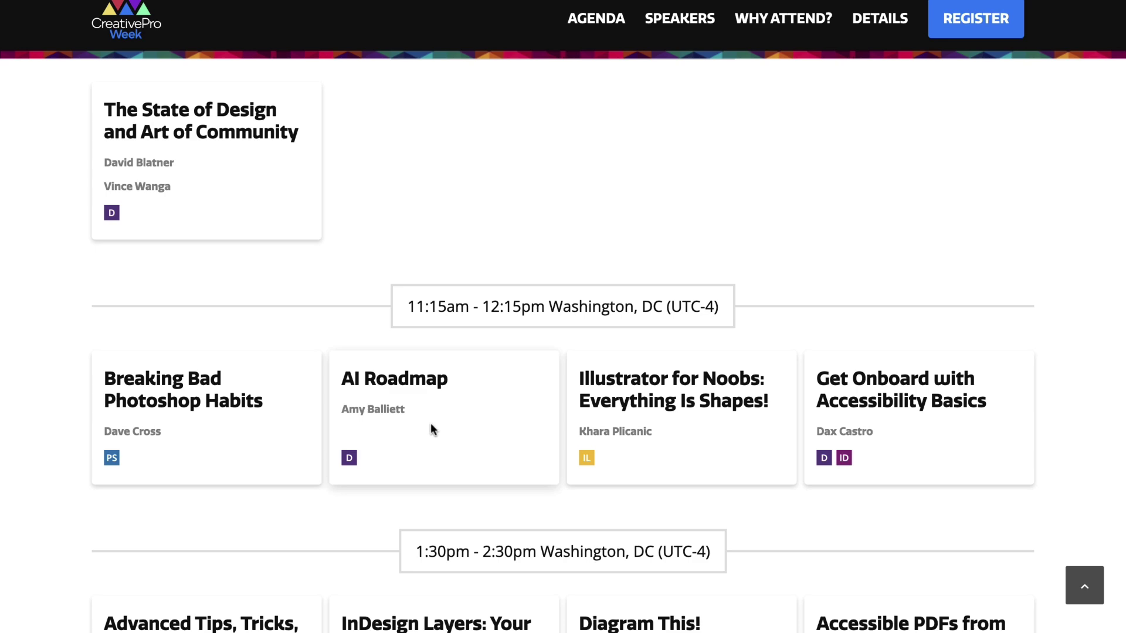
Scroll the Agenda schedule and open the AI Roadmap session's details page
click(402, 387)
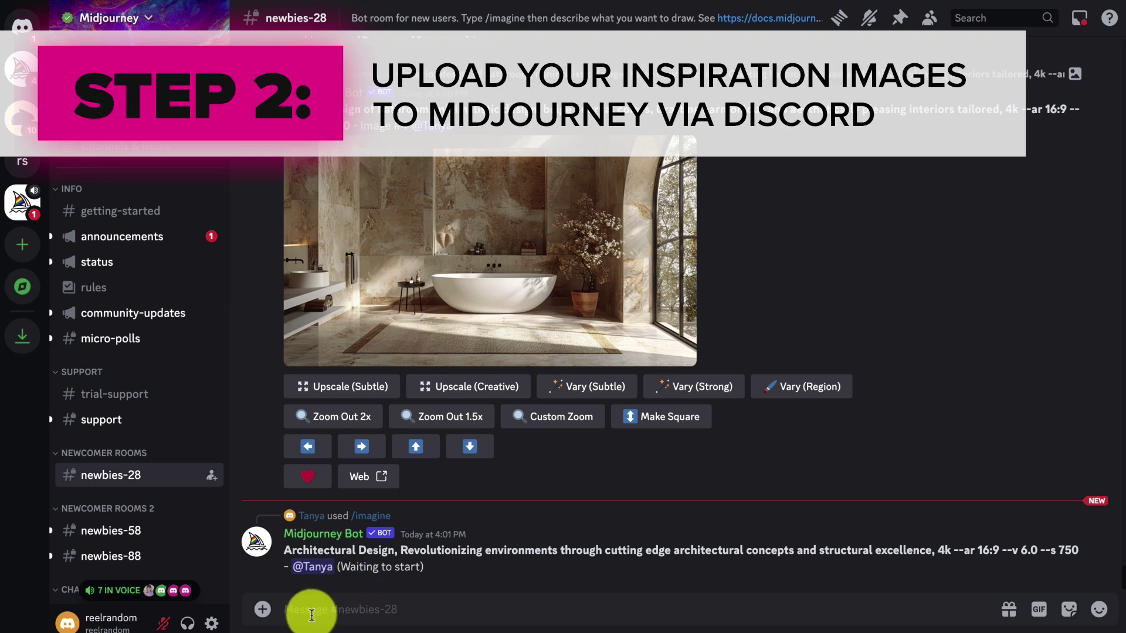
Attach the four SpaceX Mars poster files and send them to newbies-28
click(262, 610)
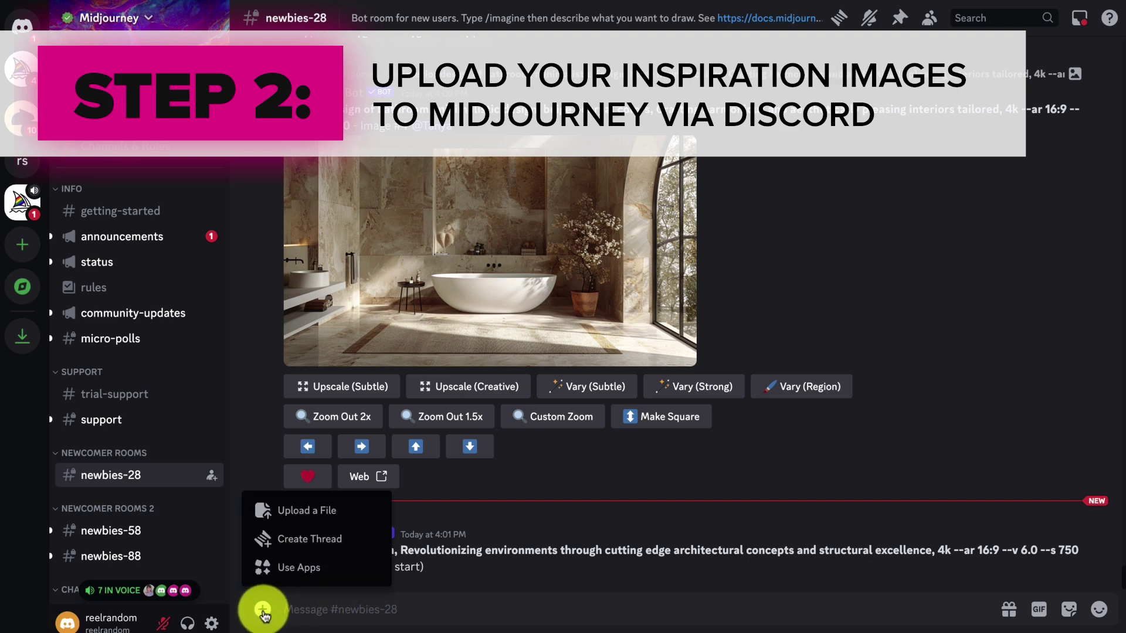
click(303, 513)
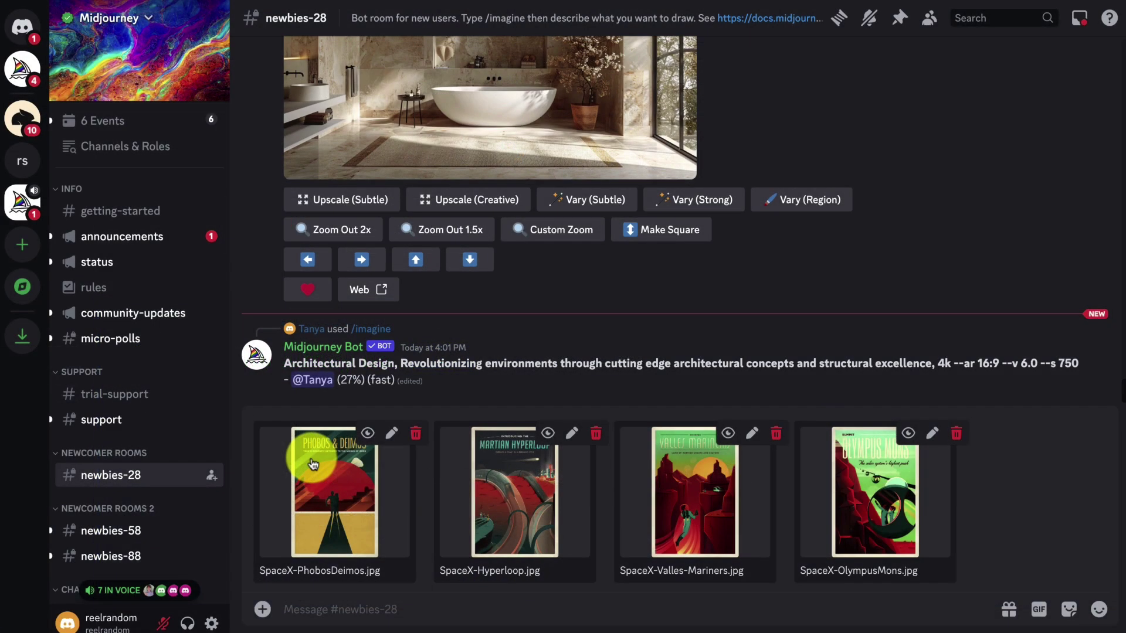
key(Return)
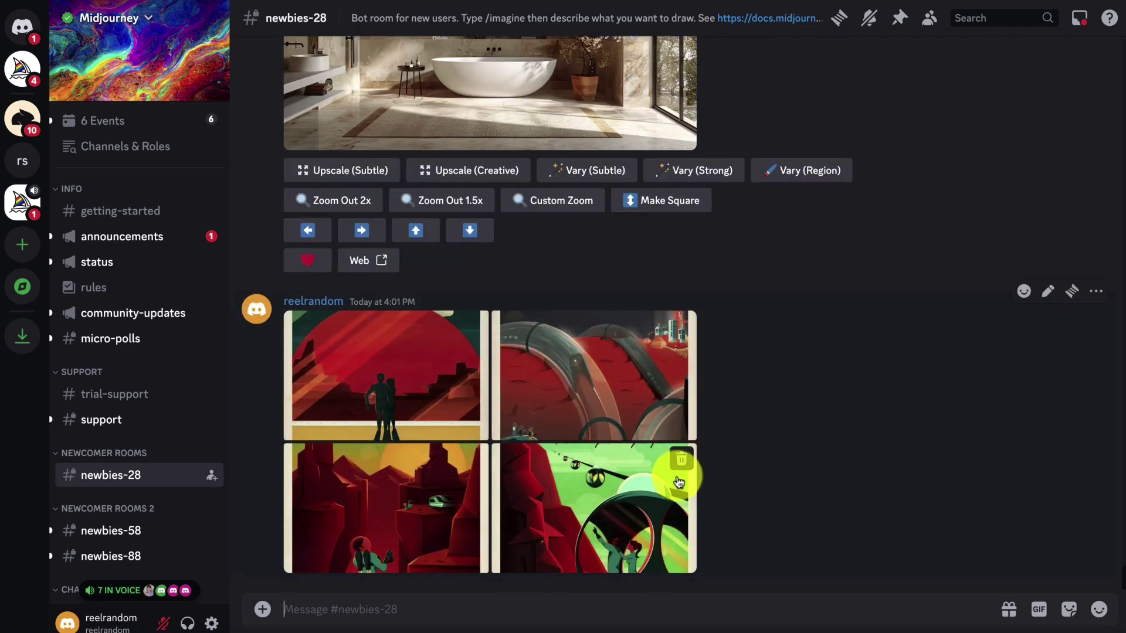
Copy the image addresses of the Phobos & Deimos and Martian Hyperloop posters
click(352, 364)
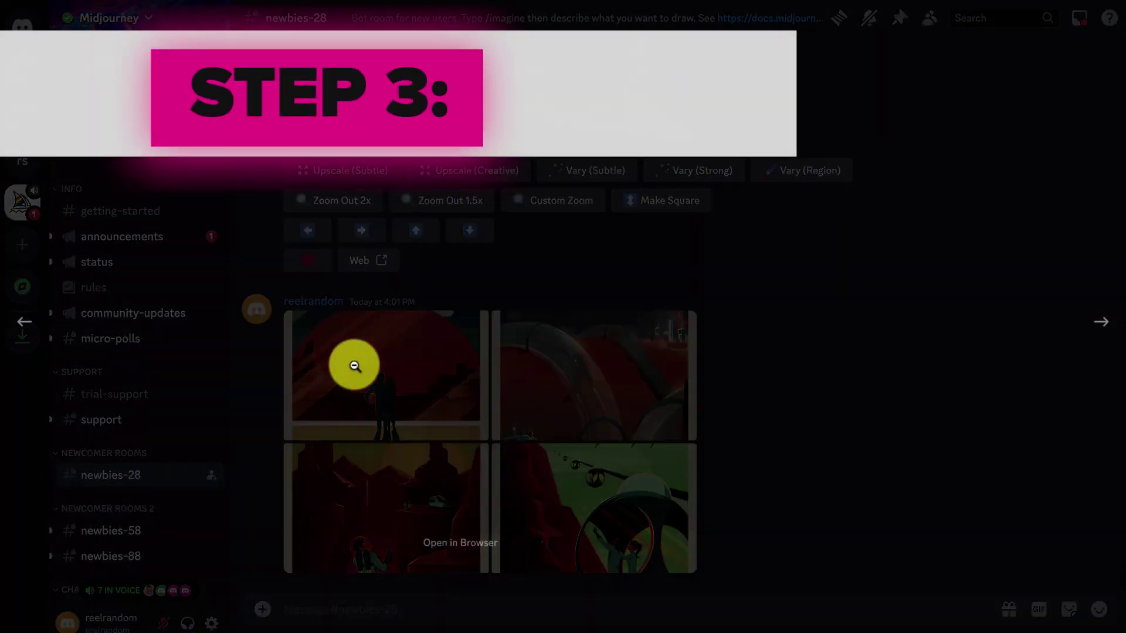
right_click(573, 295)
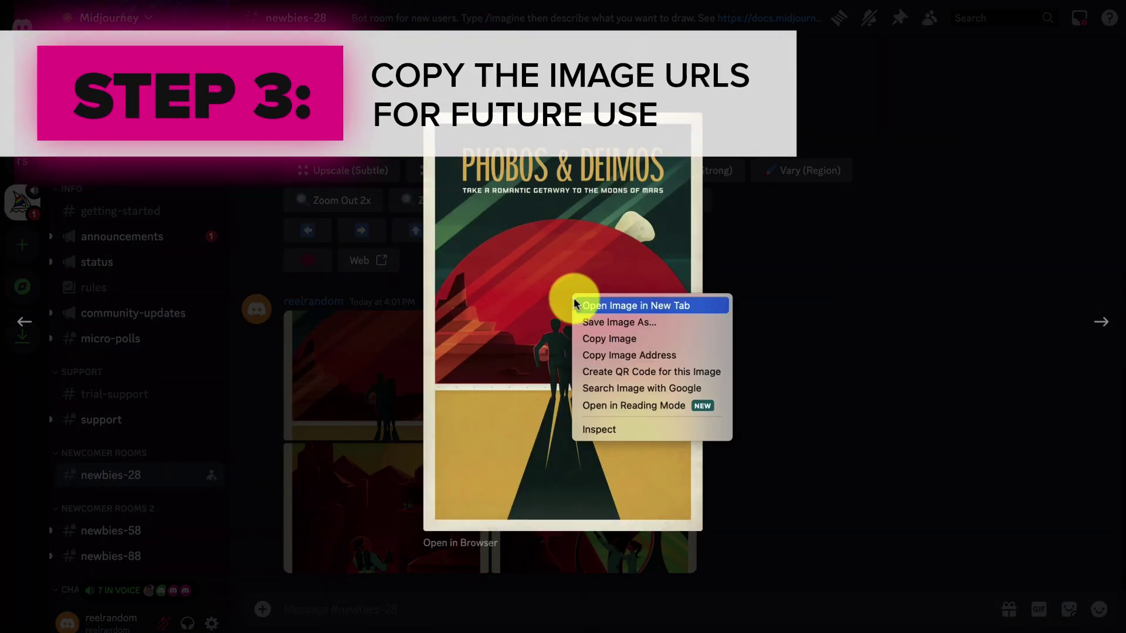
click(595, 306)
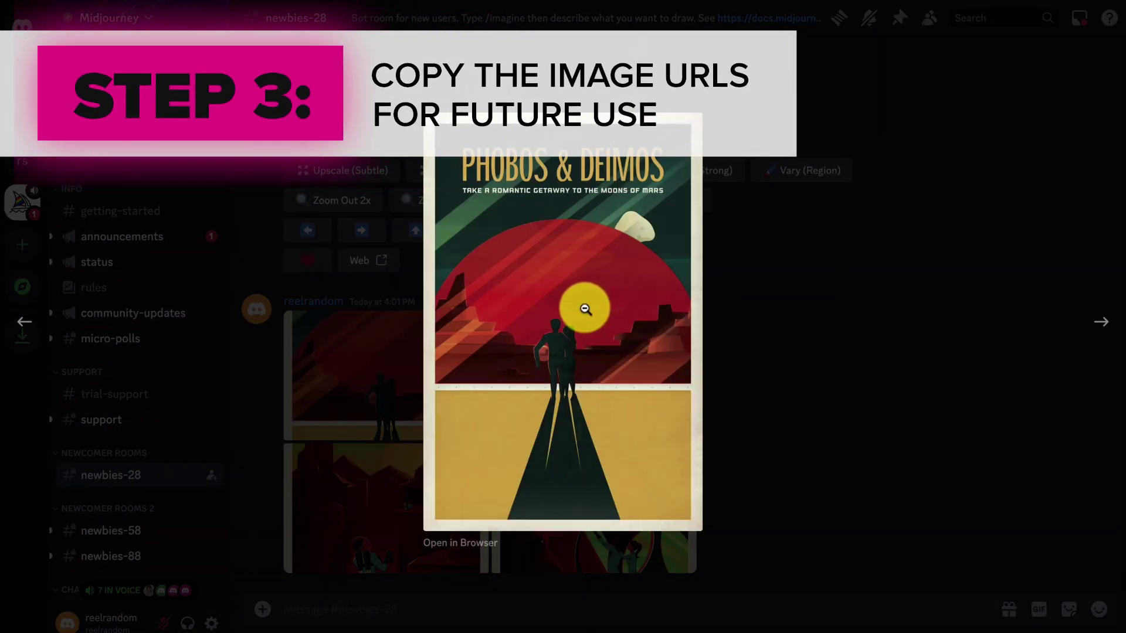
click(801, 386)
click(610, 376)
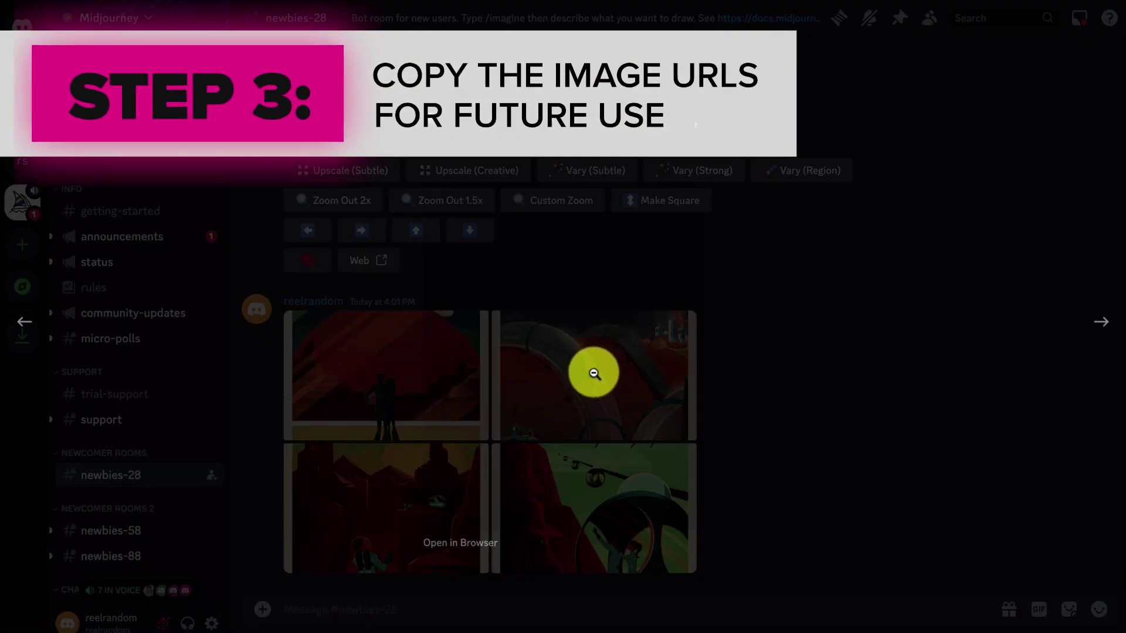
right_click(594, 375)
click(606, 380)
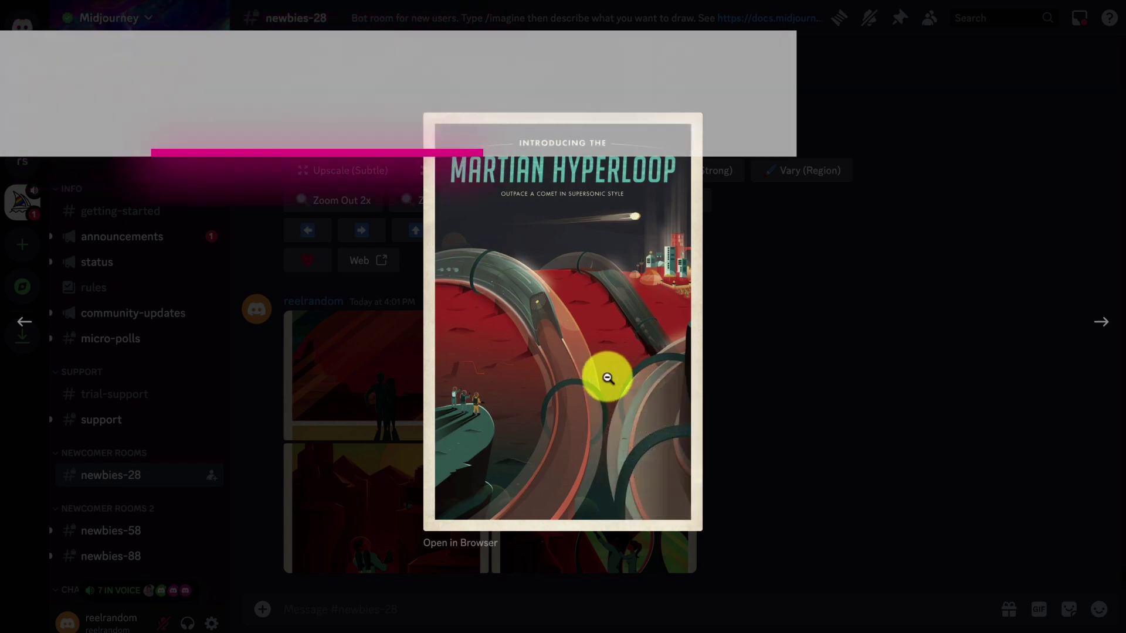
click(799, 422)
Copy the image addresses of the Valles Marineris and Olympus Mons posters
click(367, 504)
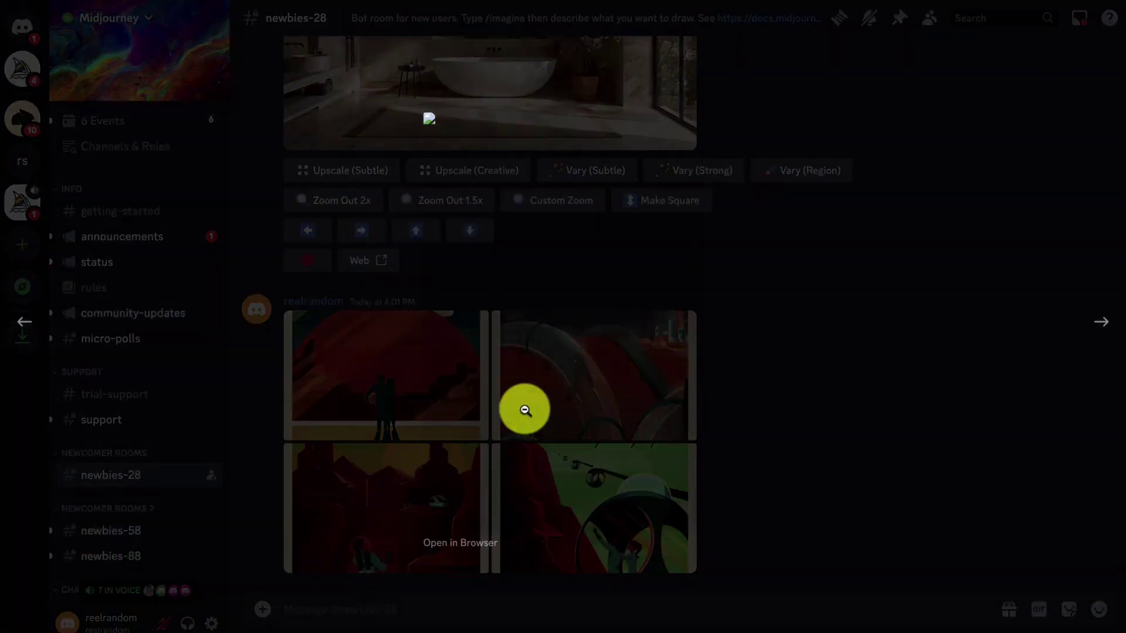
right_click(569, 345)
click(569, 349)
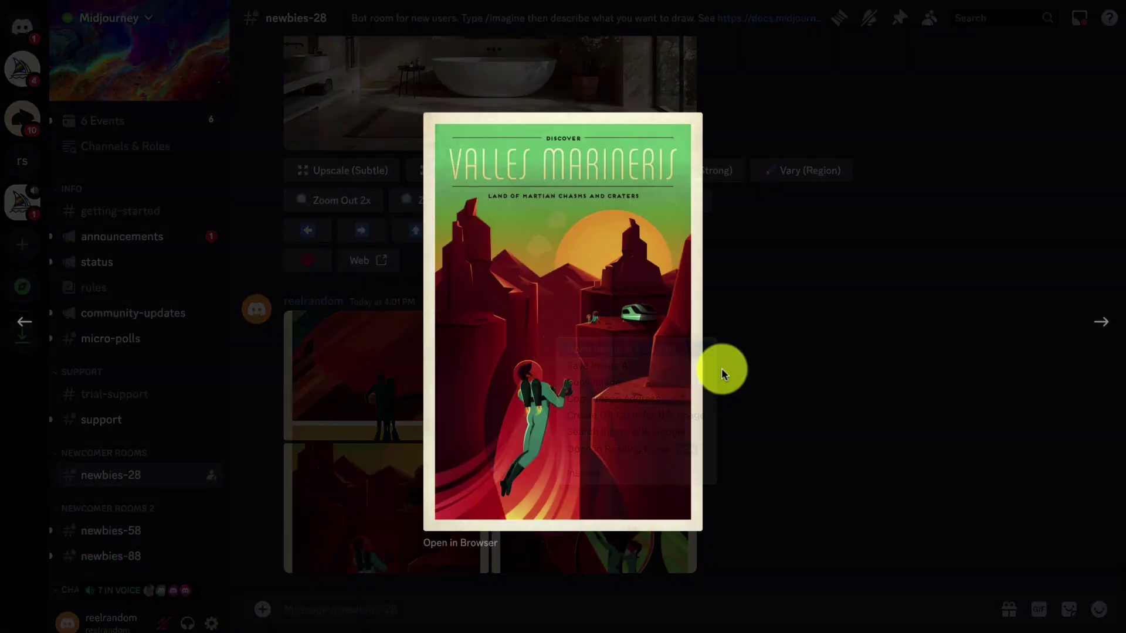
click(749, 516)
click(594, 501)
right_click(517, 322)
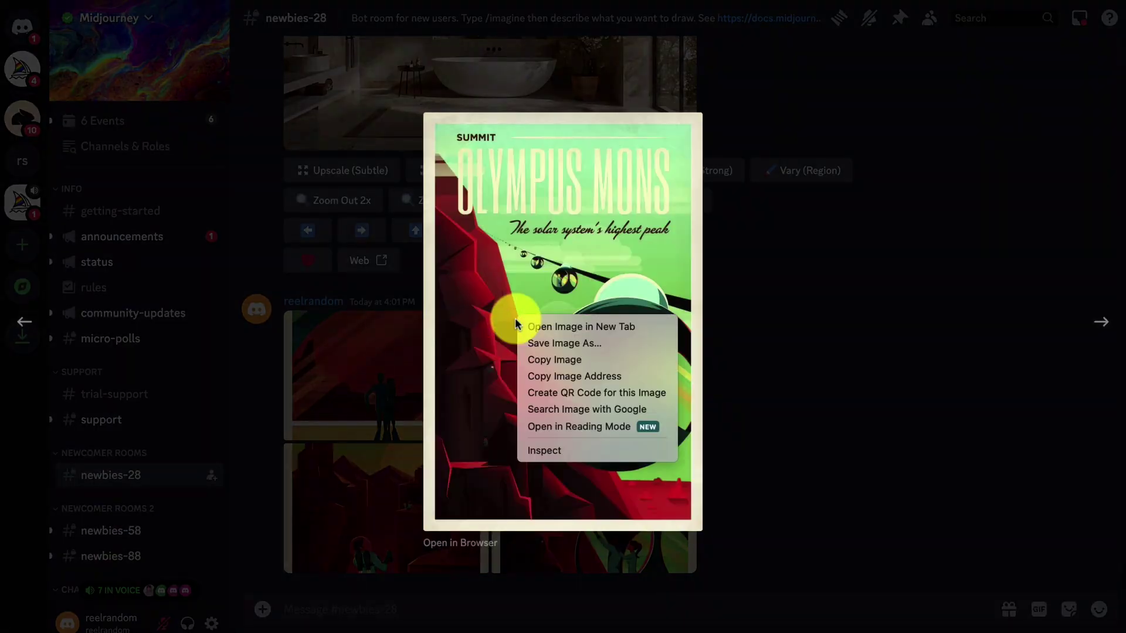
click(535, 326)
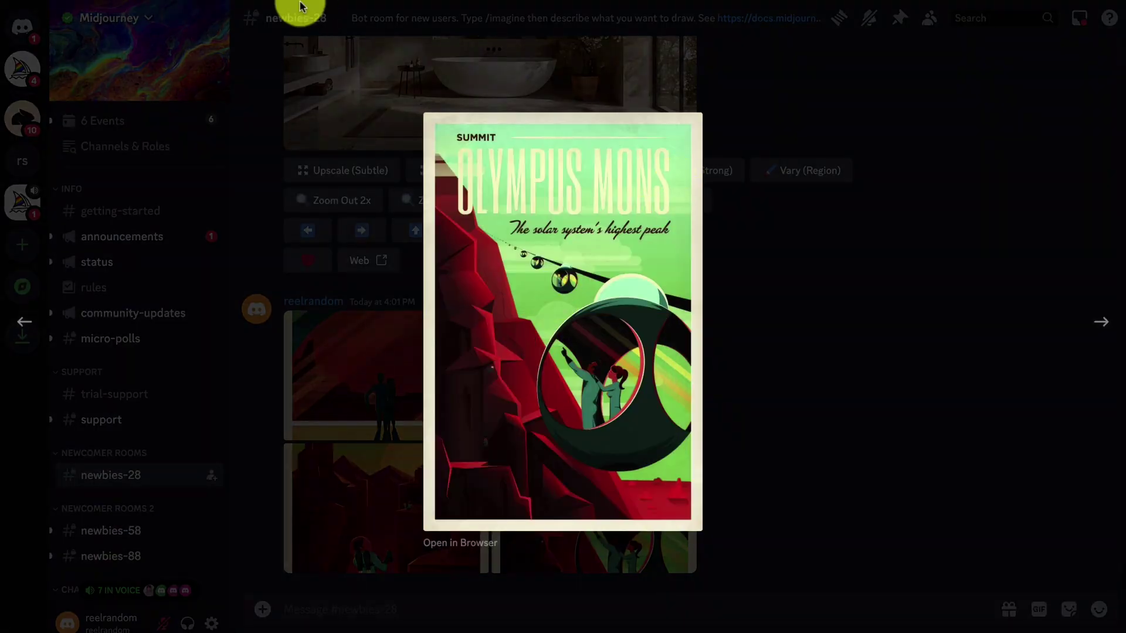
click(822, 392)
Start an /imagine prompt: a woman at a vast canyon's edge watching two suns set
click(305, 609)
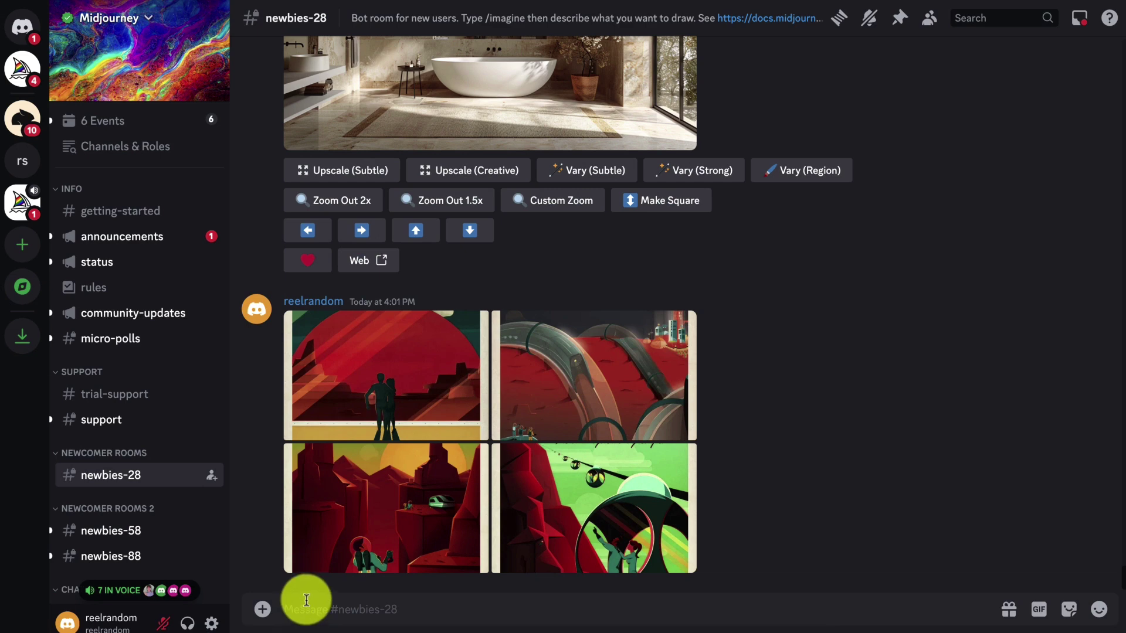
text(/imagine)
key(Tab)
text(a)
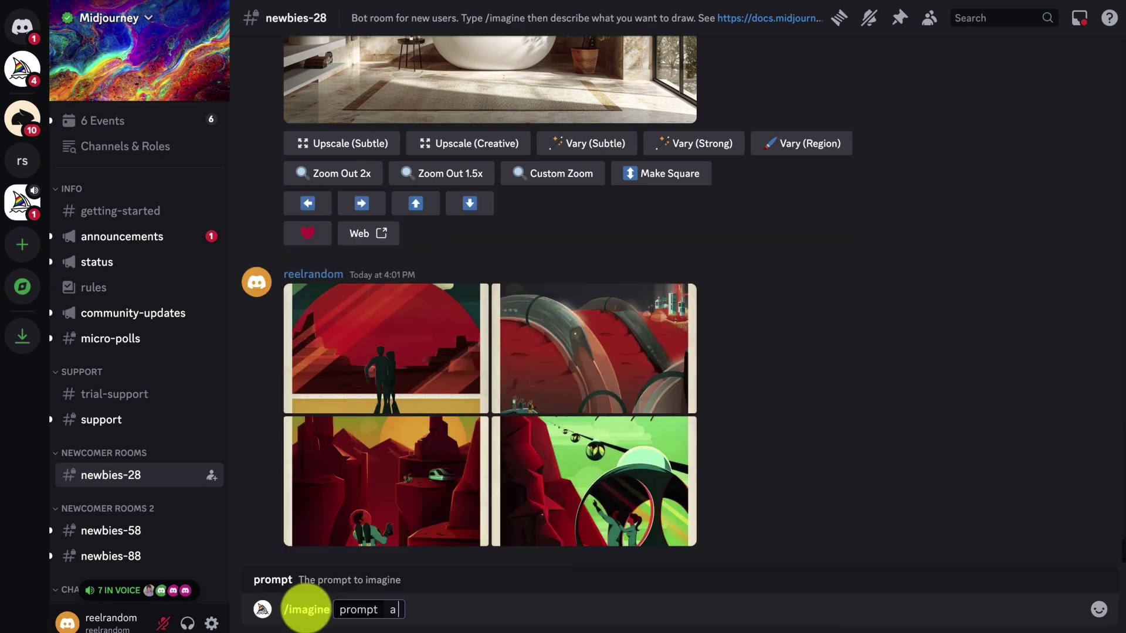
text( woman stands at the edge of a)
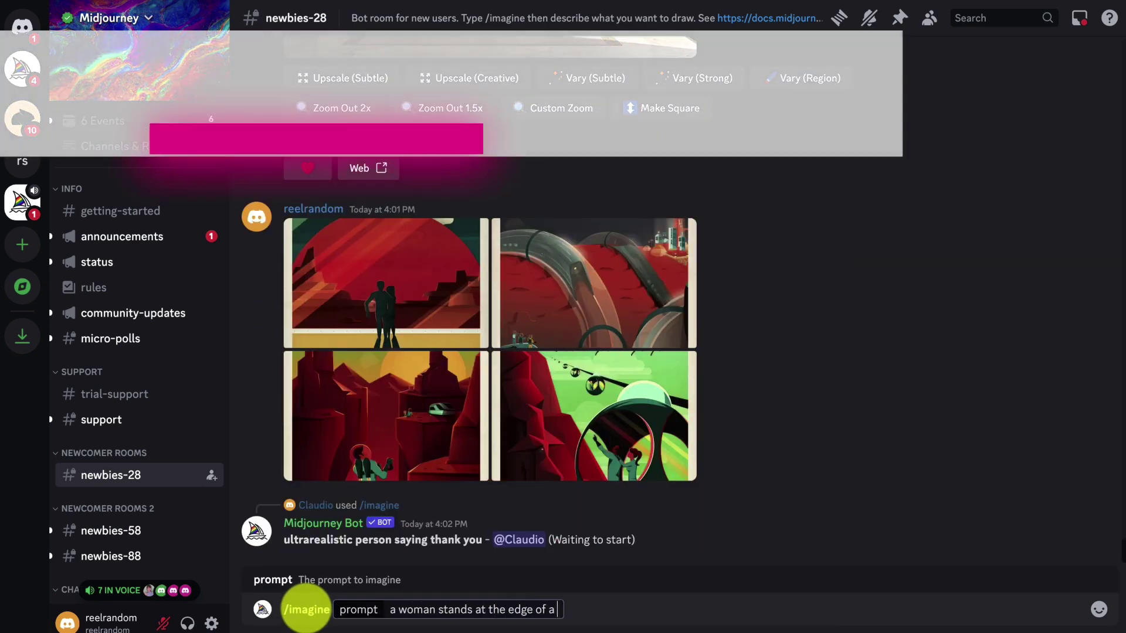
text( vast canyon )
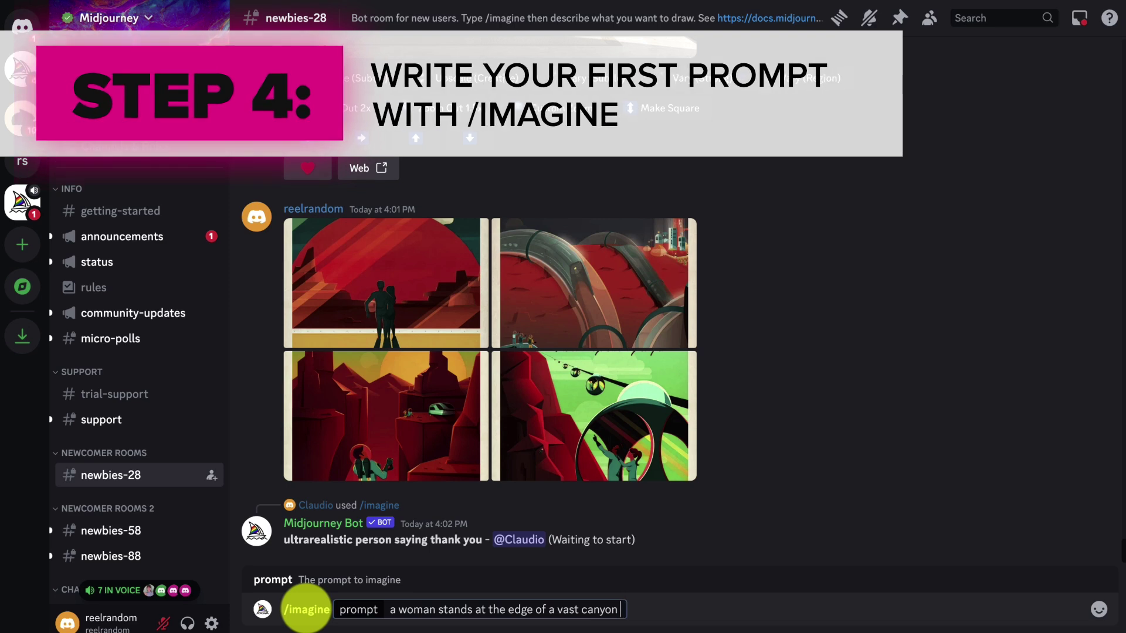
text(whi)
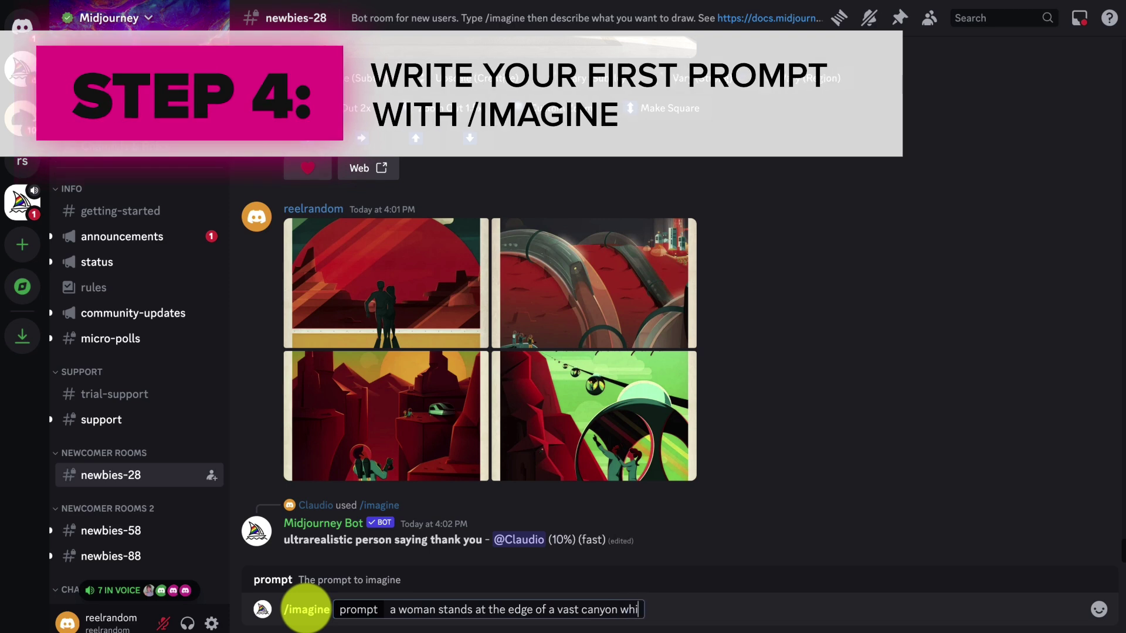
text(le watching a sunset of two sun)
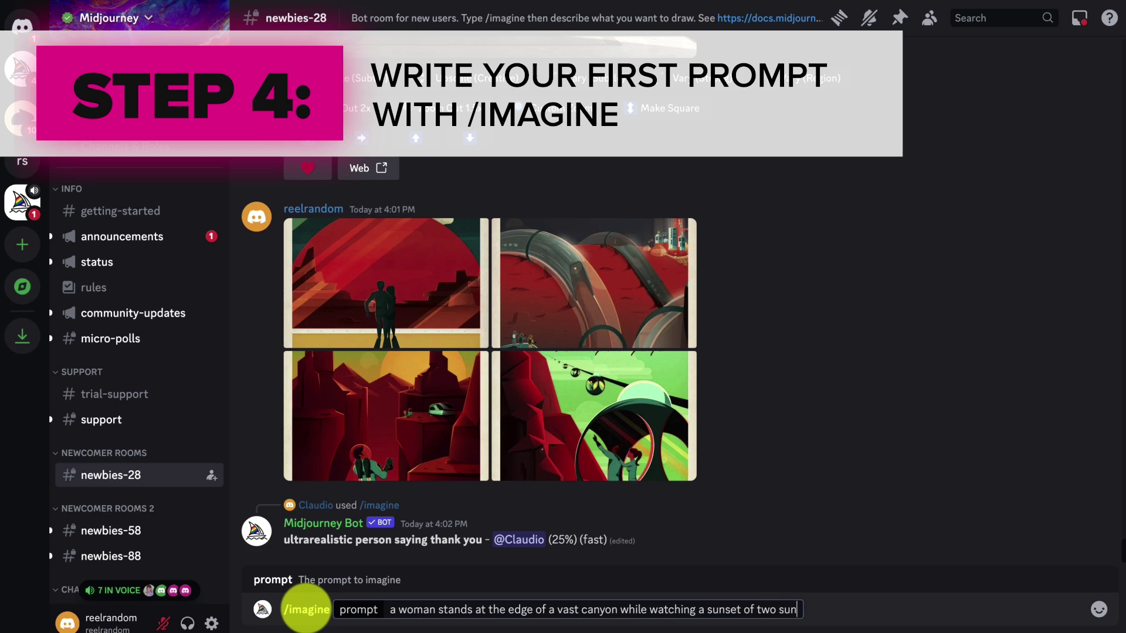
text(s in the distance. The sky)
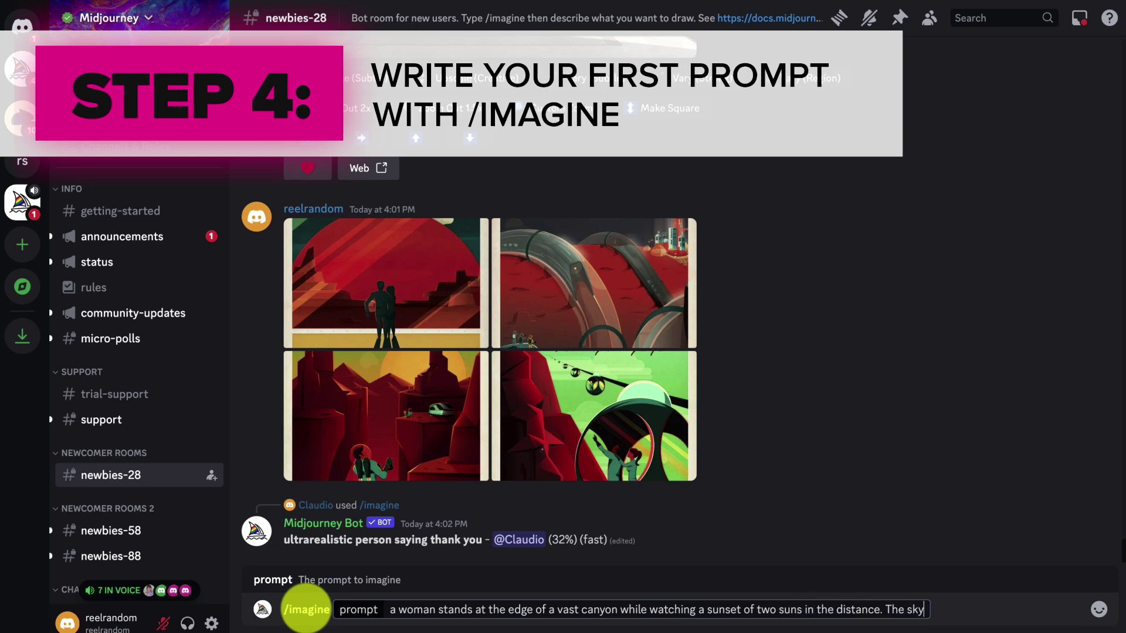
text( is colored in )
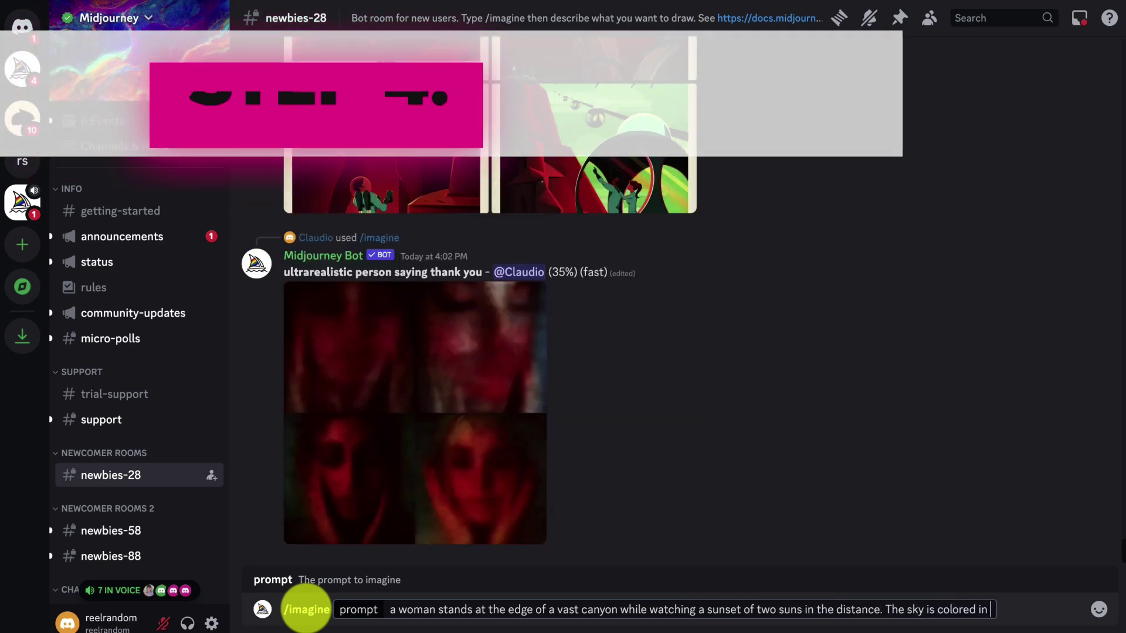
text(hues of red, purple, and blue)
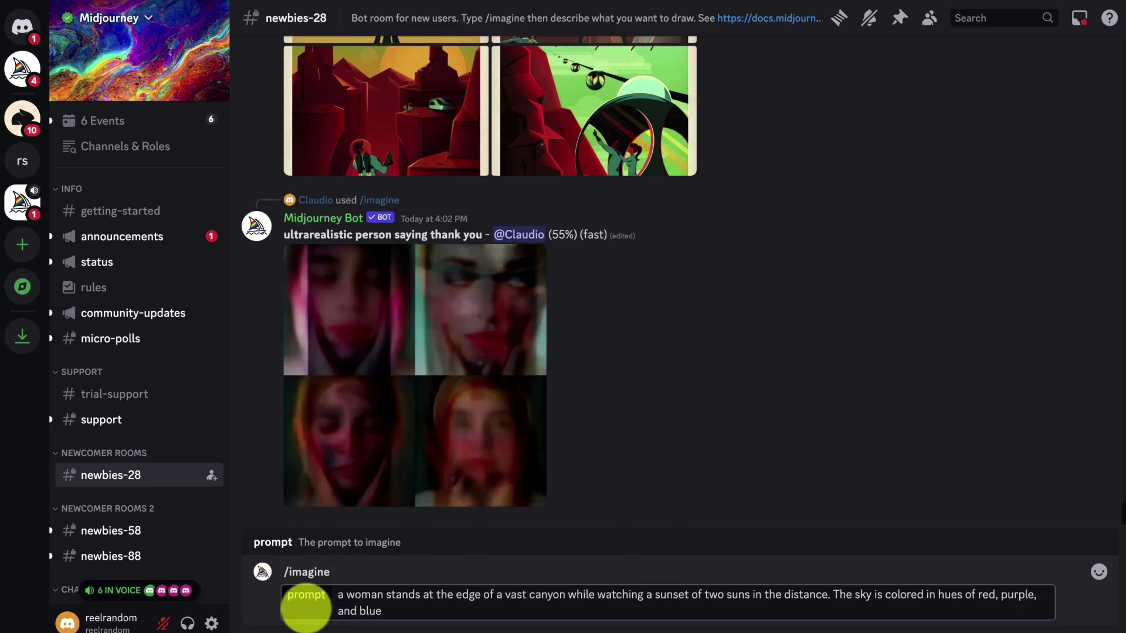
text(.)
text( --s)
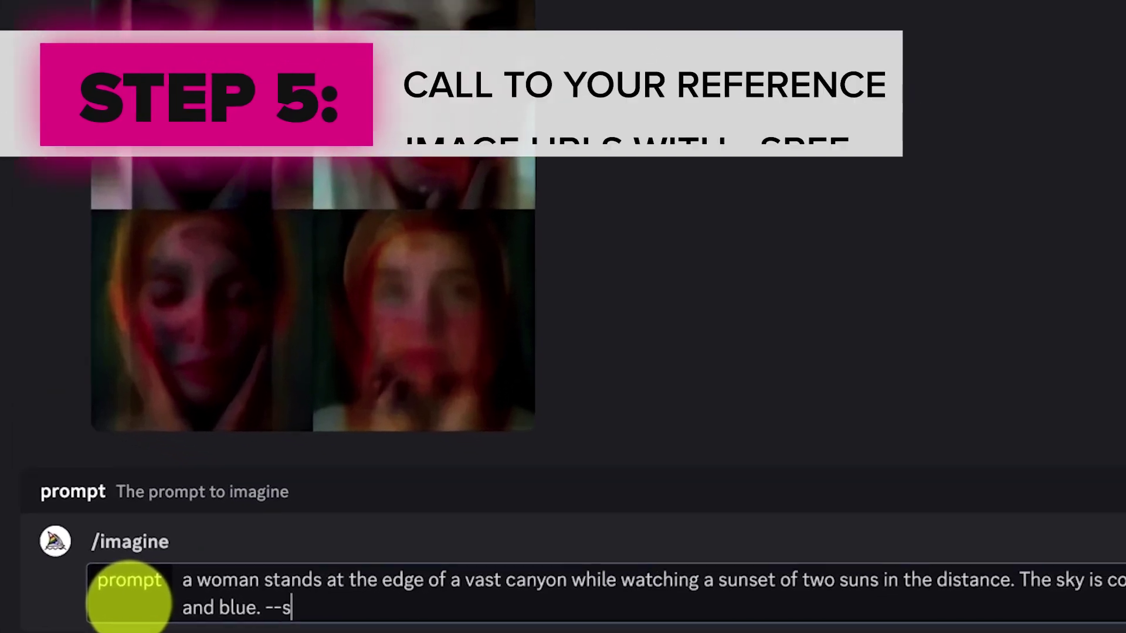
text(ref)
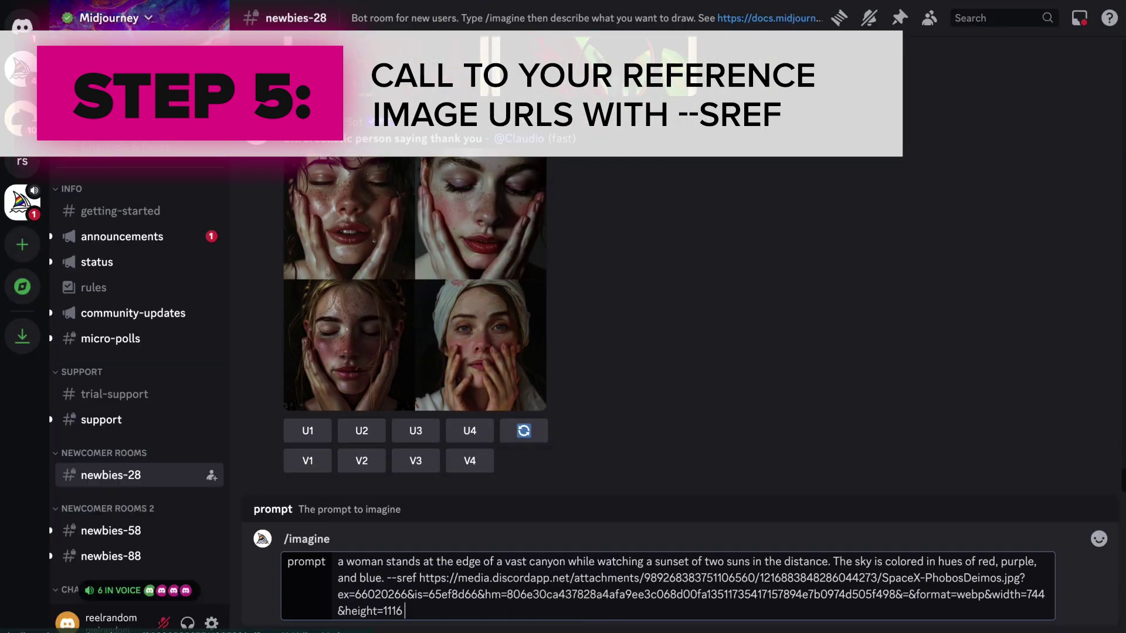
Paste the four poster links as --sref references, add --ar 16:9, and submit
key(super+c)
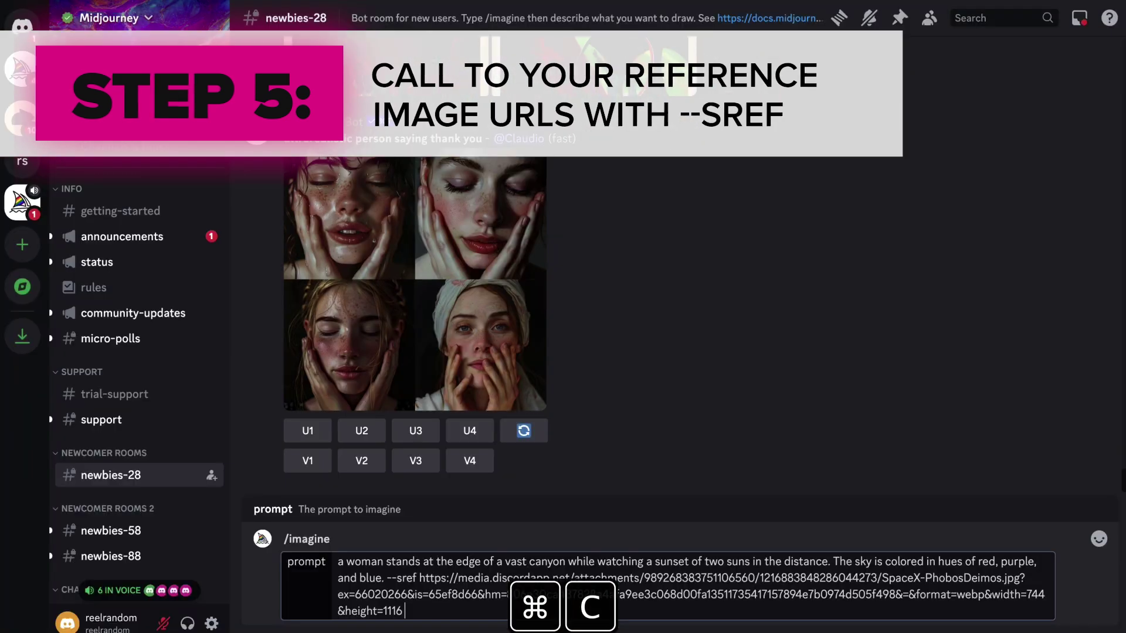
key(super+v)
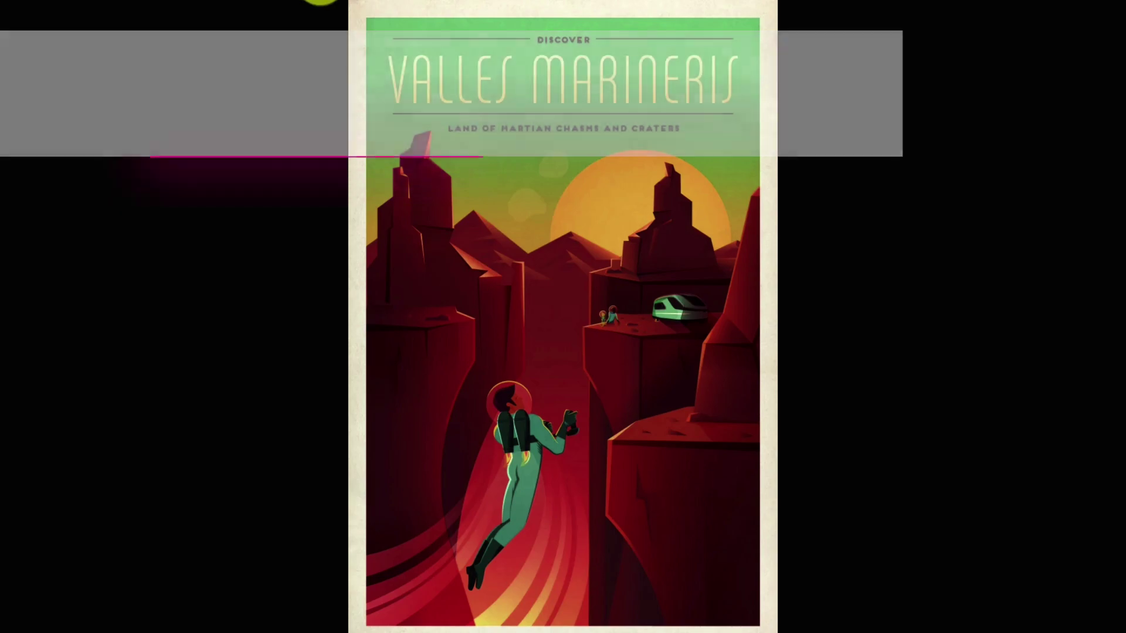
key(super+c)
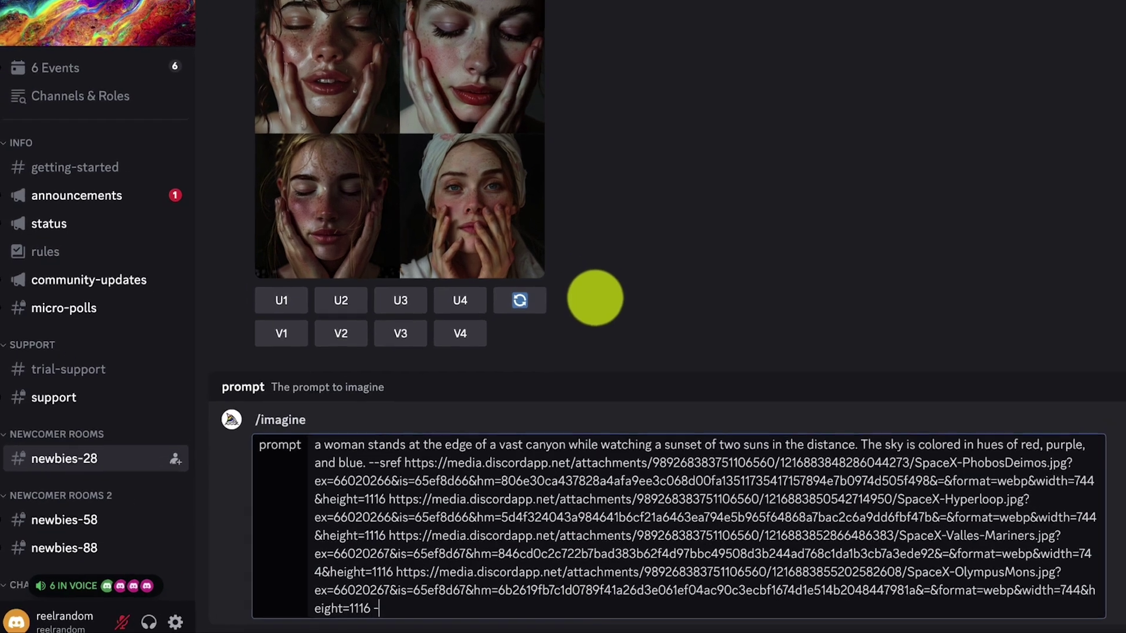
text(--ar)
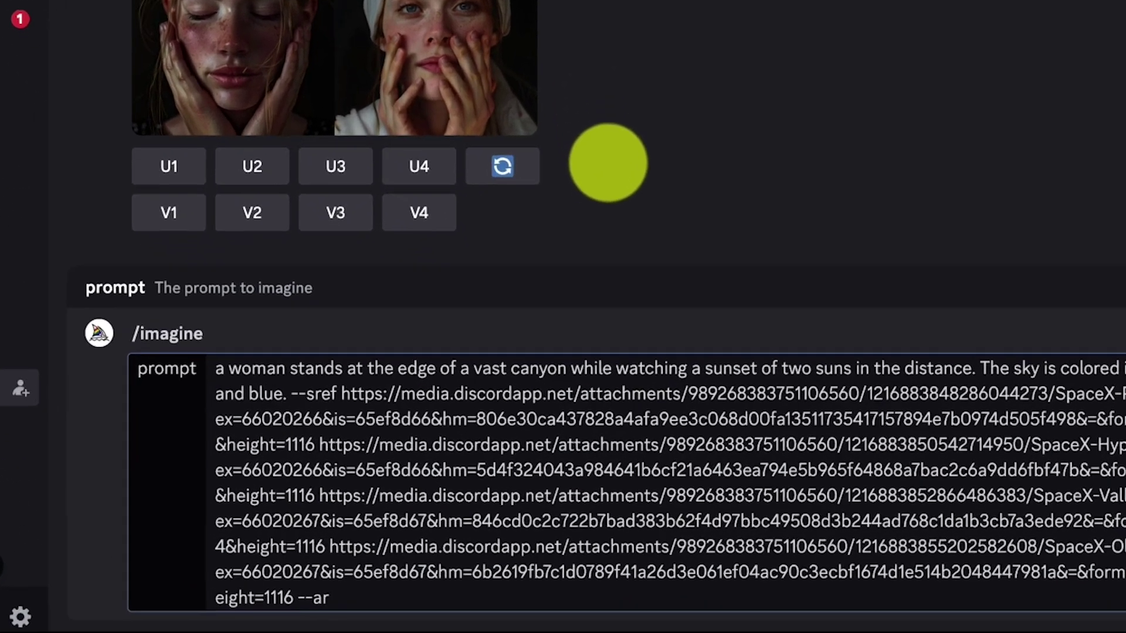
text( 16)
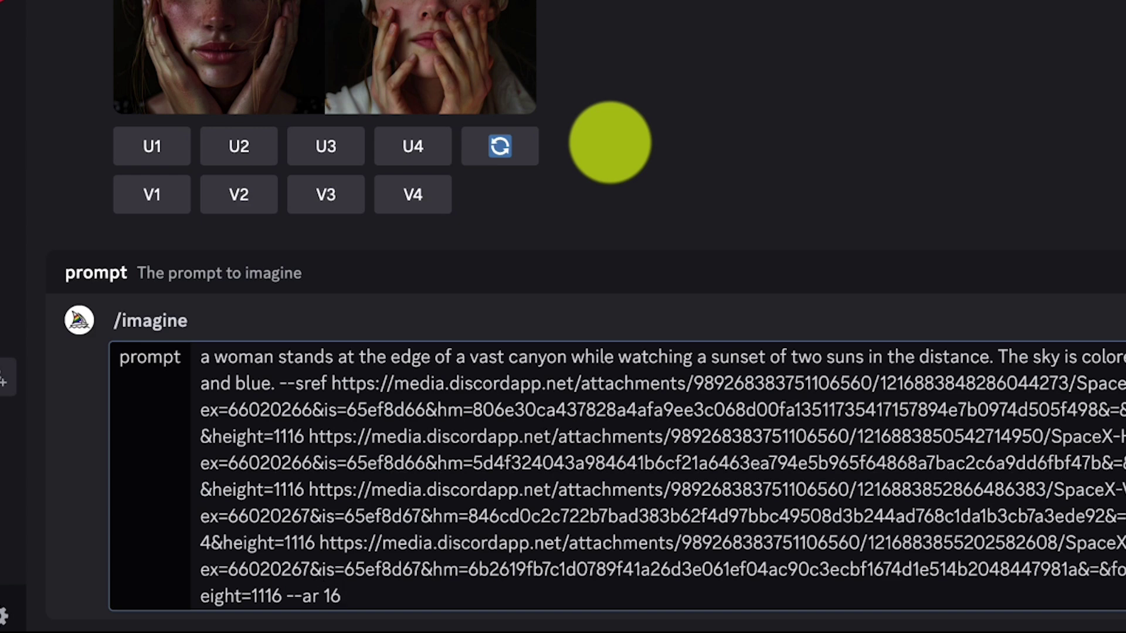
text(:9)
key(Return)
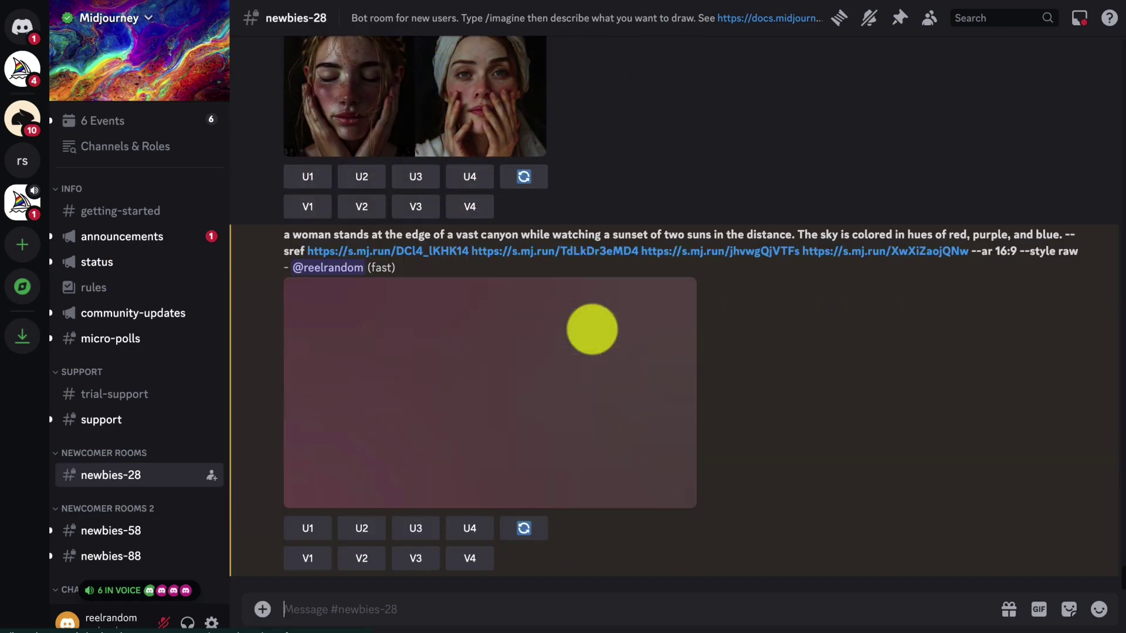
View the finished canyon image grid full size
click(390, 326)
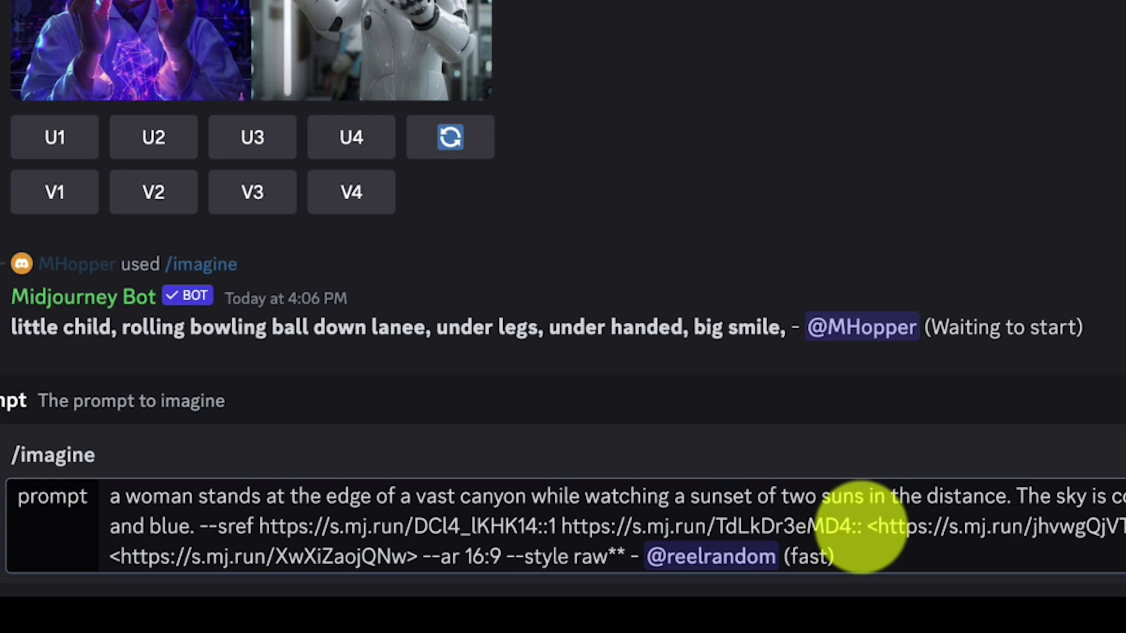
Weight the style links ::1 and ::5, delete the trailing tag text, and resubmit
text(1)
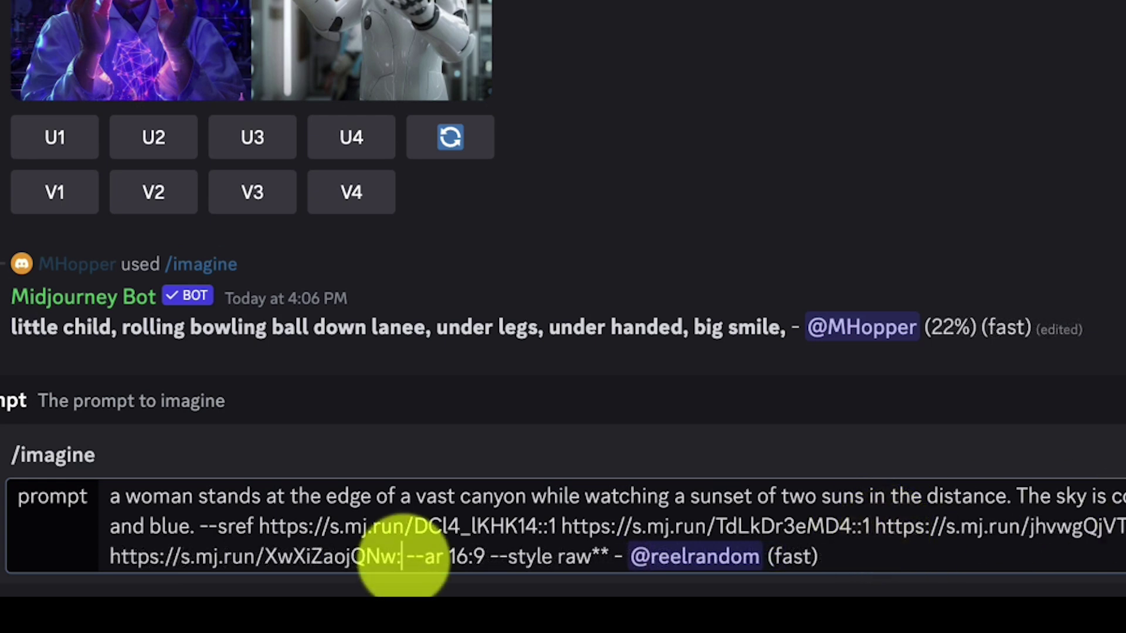
text(:5)
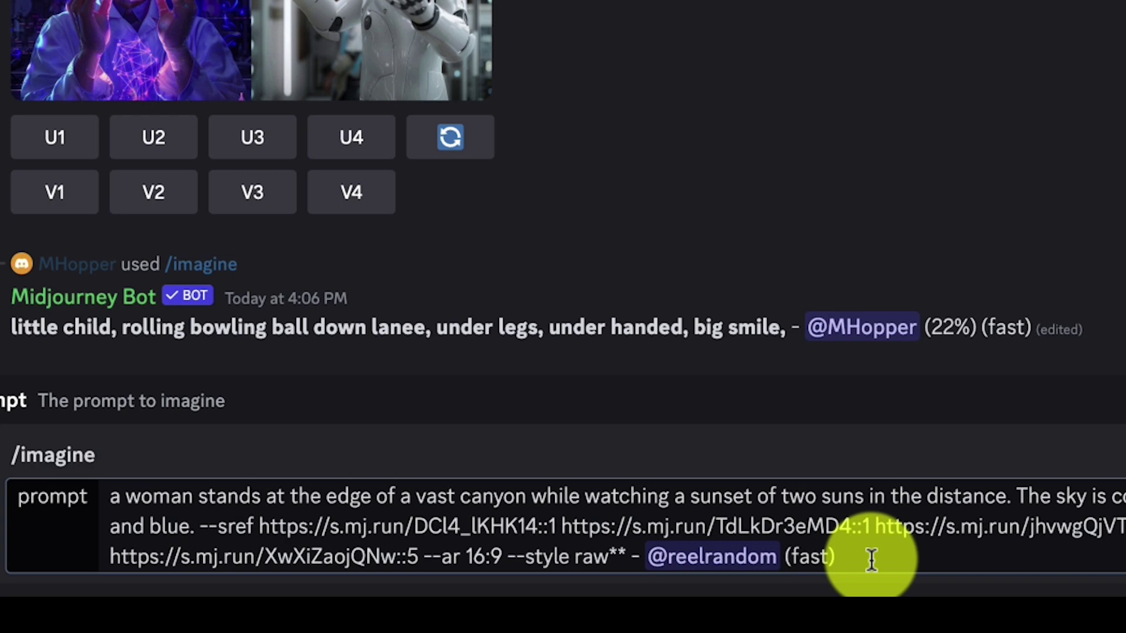
drag(869, 557, 603, 551)
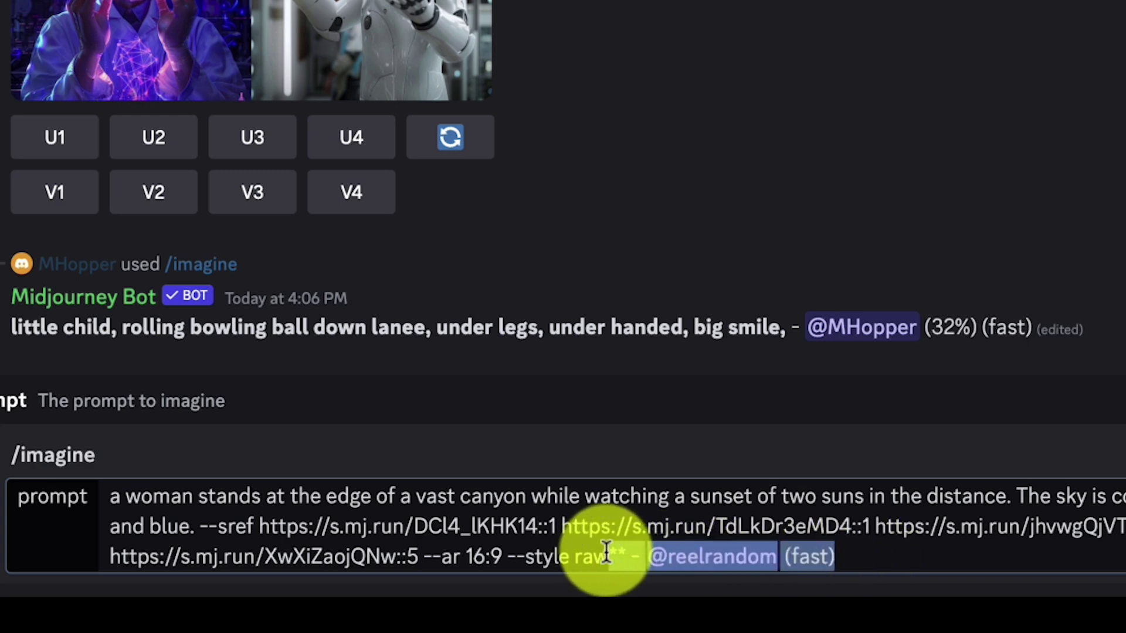
key(BackSpace)
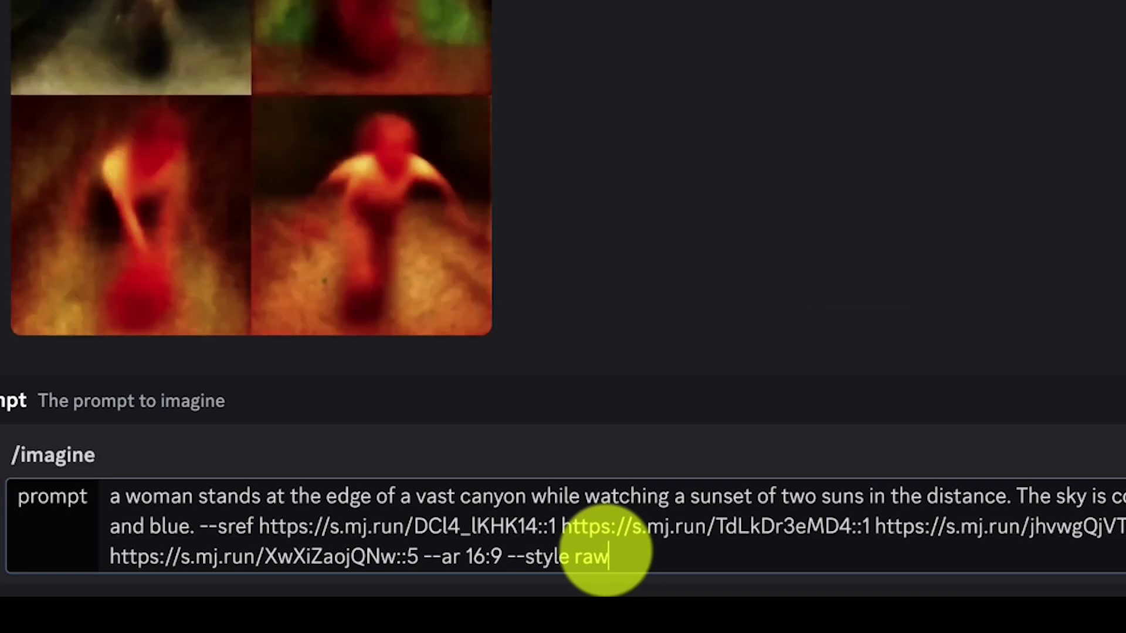
key(Return)
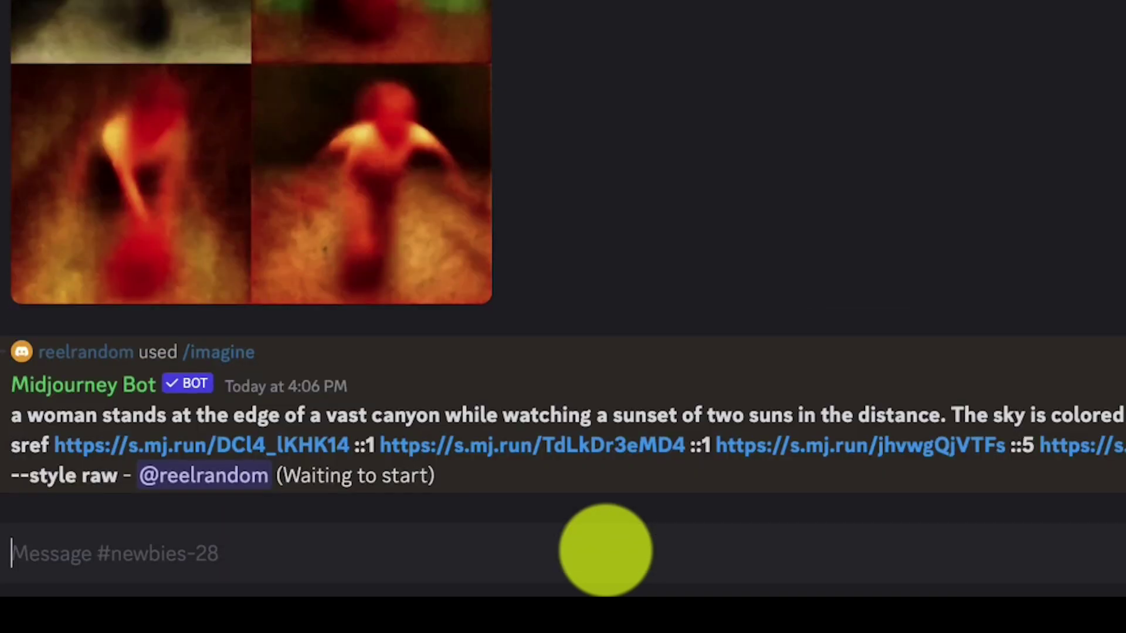